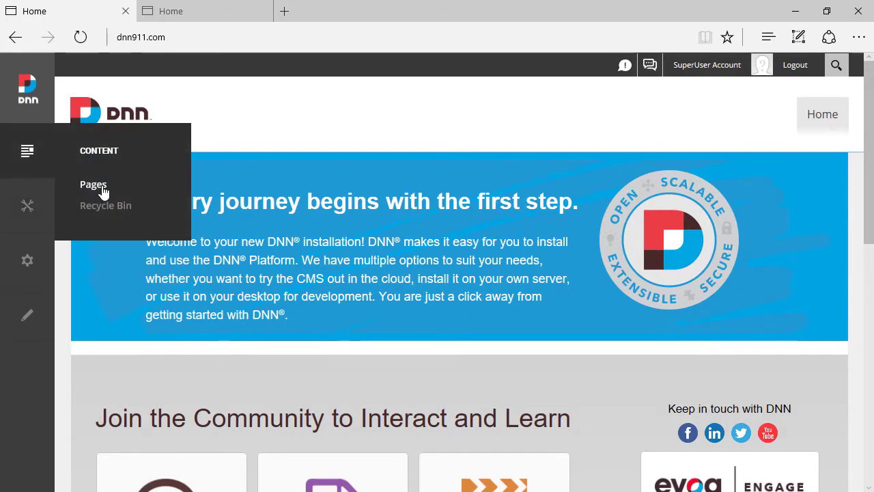
Begin a new page on dnn911, review its Parent Page choices, then move to dnn910.
{"action": "left_click", "coordinate": [102, 188]}
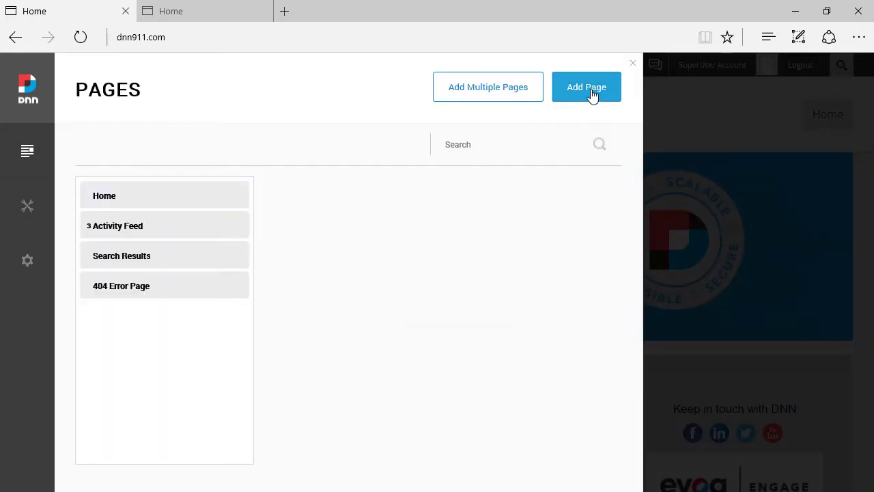
{"action": "left_click", "coordinate": [592, 92]}
{"action": "scroll", "coordinate": [476, 226], "scroll_direction": "down", "scroll_amount": 4}
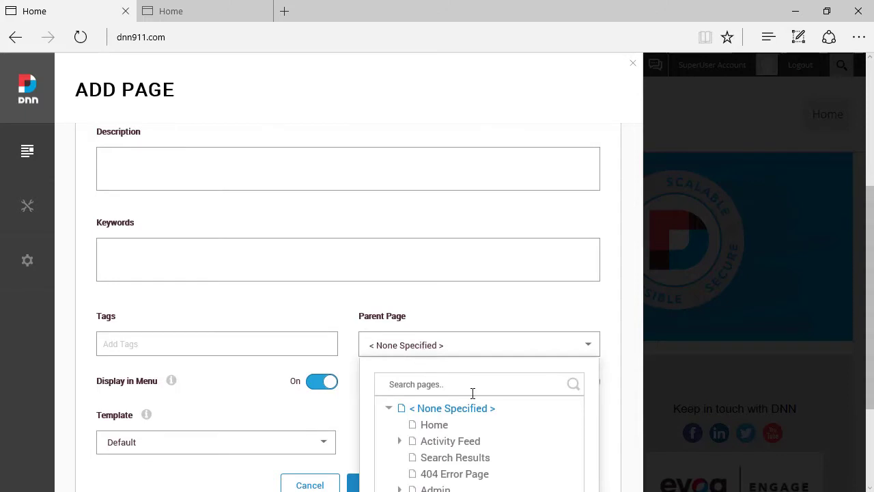
{"action": "scroll", "coordinate": [473, 393], "scroll_direction": "down", "scroll_amount": 2}
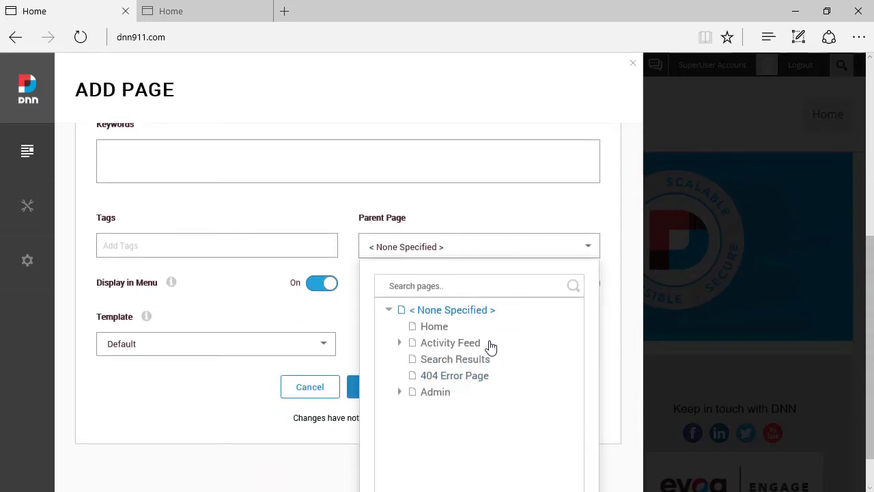
{"action": "left_click", "coordinate": [469, 252]}
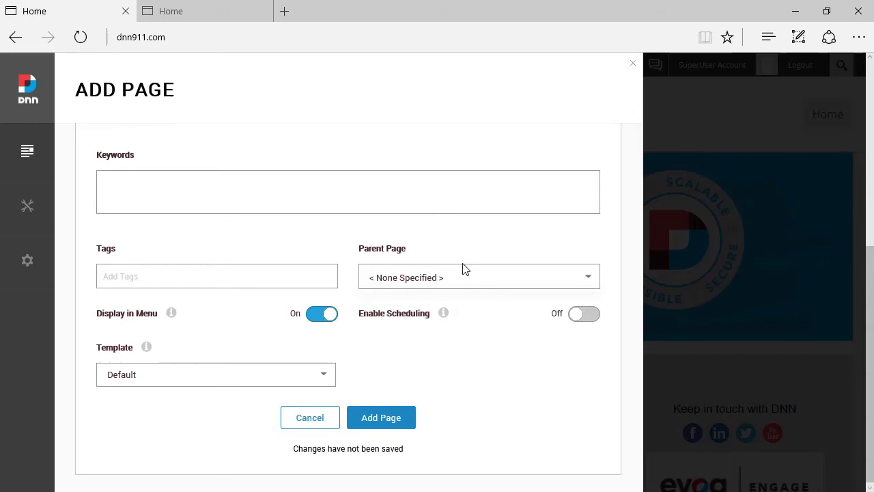
{"action": "left_click", "coordinate": [205, 13]}
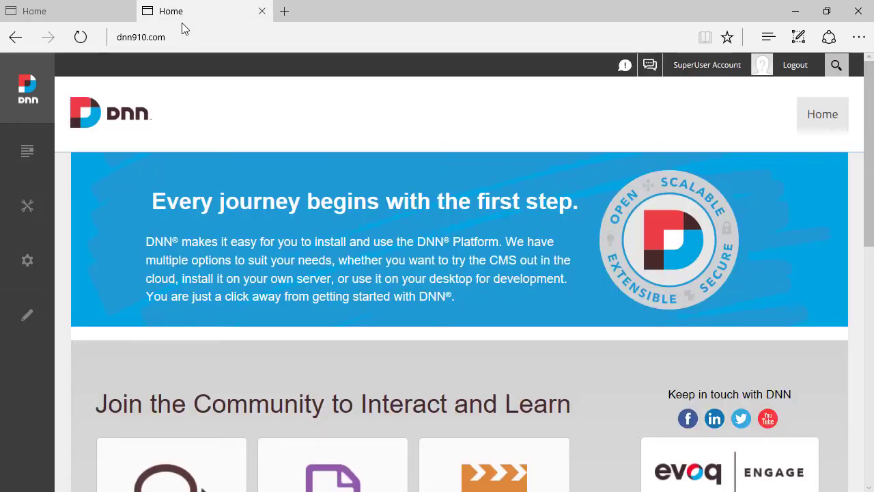
{"action": "mouse_move", "coordinate": [28, 150]}
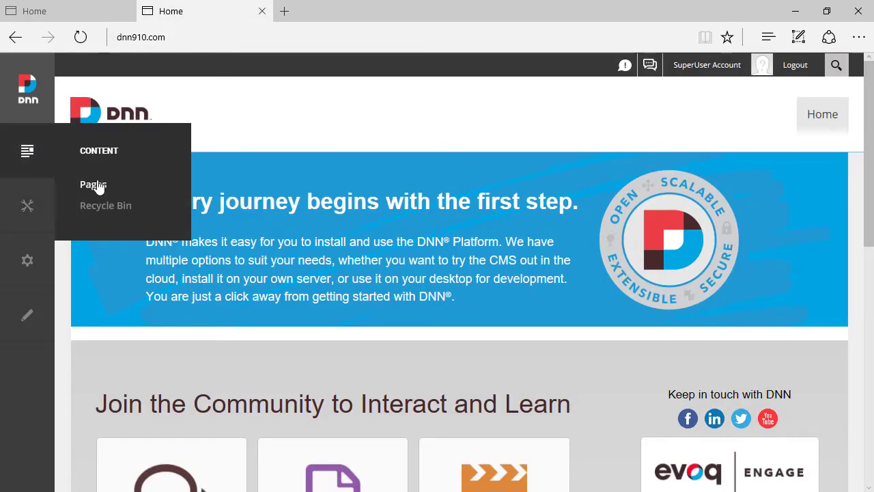
Start a new page on the dnn910 site named 'test'.
{"action": "left_click", "coordinate": [93, 185]}
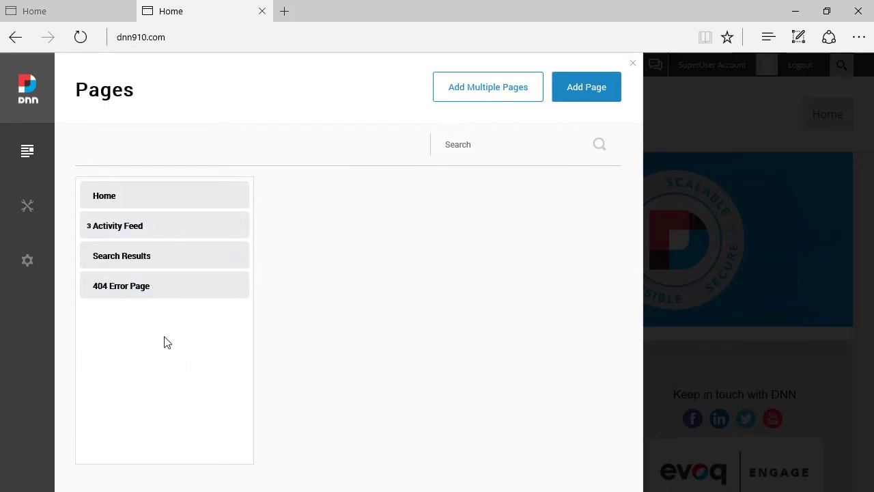
{"action": "left_click", "coordinate": [591, 99]}
{"action": "left_click", "coordinate": [275, 333]}
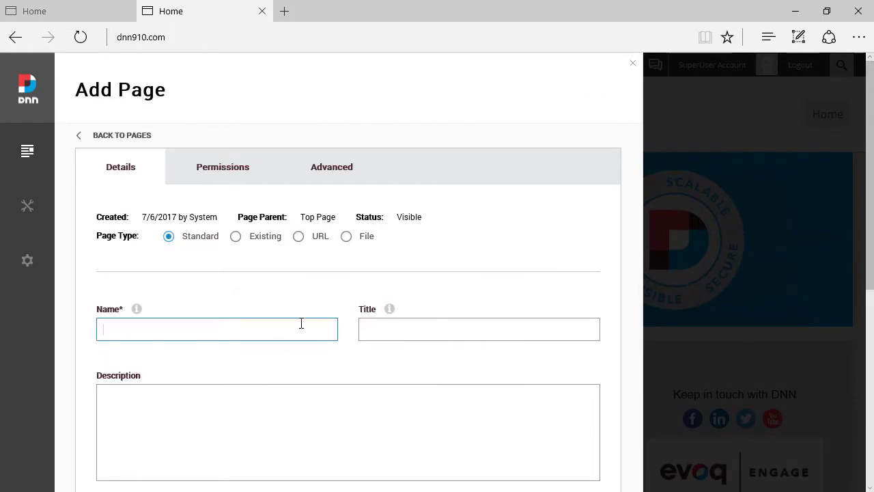
{"action": "type", "text": "test"}
{"action": "key", "text": "Tab"}
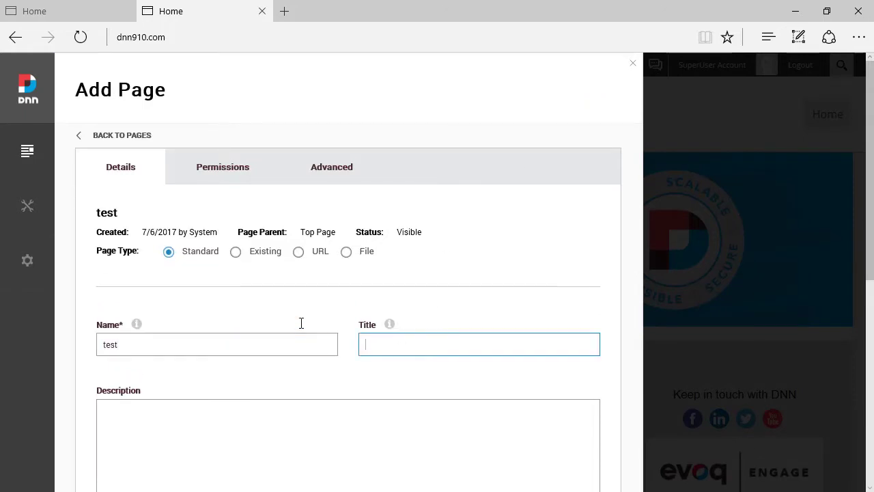
Create the test page and drag it into the tree below 404 Error Page.
{"action": "scroll", "coordinate": [279, 284], "scroll_direction": "down", "scroll_amount": 5}
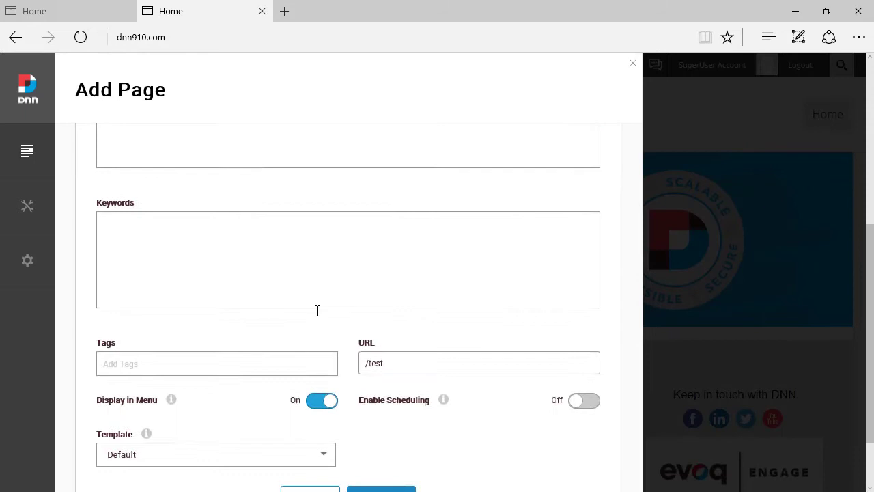
{"action": "scroll", "coordinate": [418, 463], "scroll_direction": "down", "scroll_amount": 1}
{"action": "left_click", "coordinate": [394, 424]}
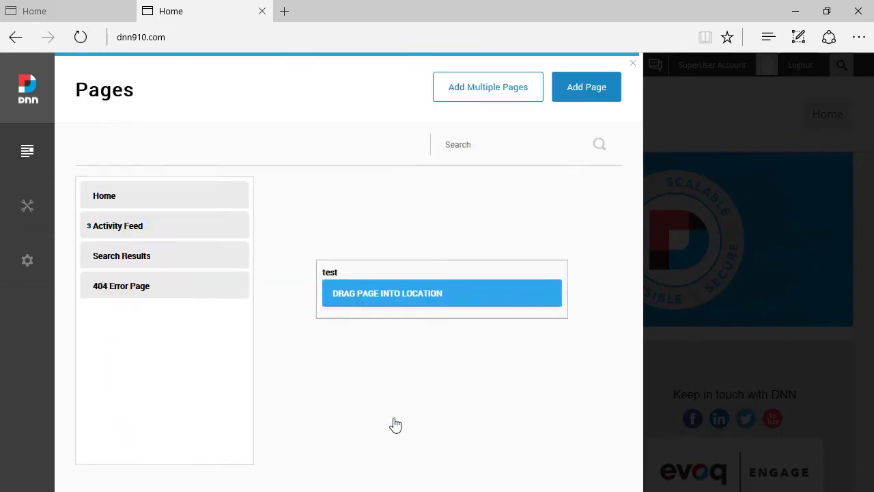
{"action": "mouse_move", "coordinate": [423, 296]}
{"action": "left_mouse_down"}
{"action": "mouse_move", "coordinate": [217, 323]}
{"action": "mouse_move", "coordinate": [202, 278]}
{"action": "left_mouse_up"}
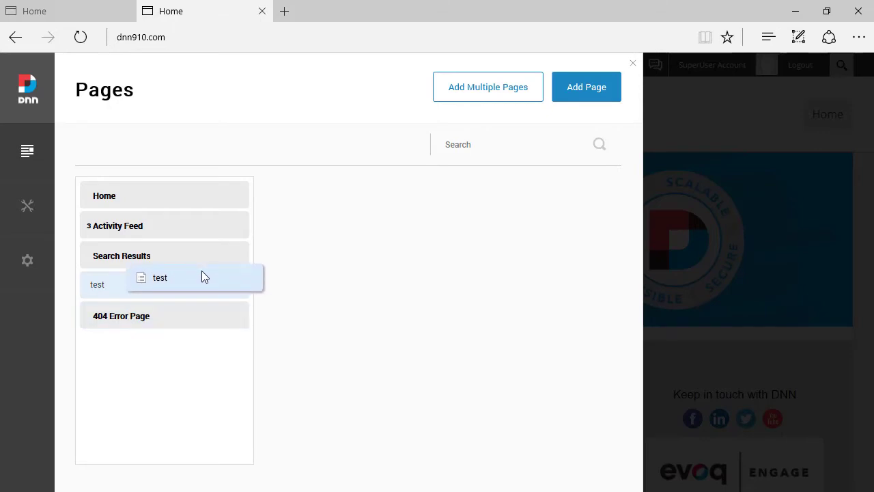
{"action": "left_click_drag", "start_coordinate": [201, 271], "coordinate": [194, 339]}
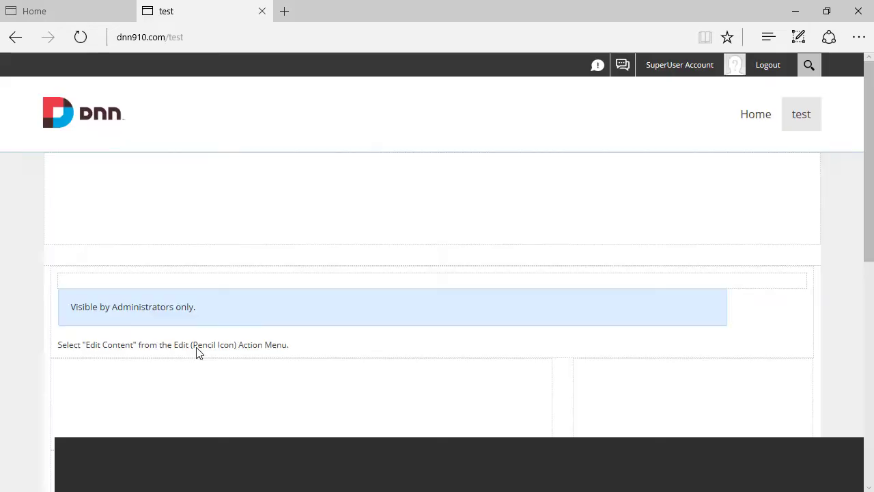
Back on the dnn911 form, open the Parent Page choices and enter 'test'.
{"action": "left_click", "coordinate": [82, 8]}
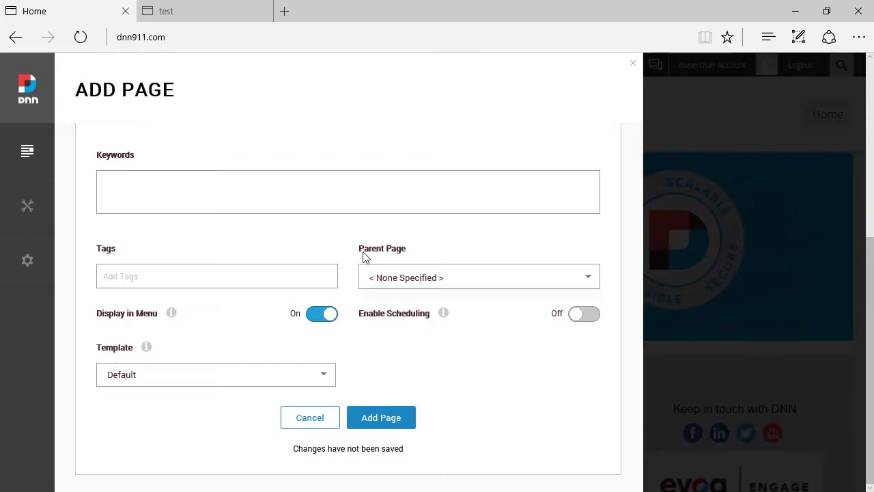
{"action": "left_click", "coordinate": [428, 280]}
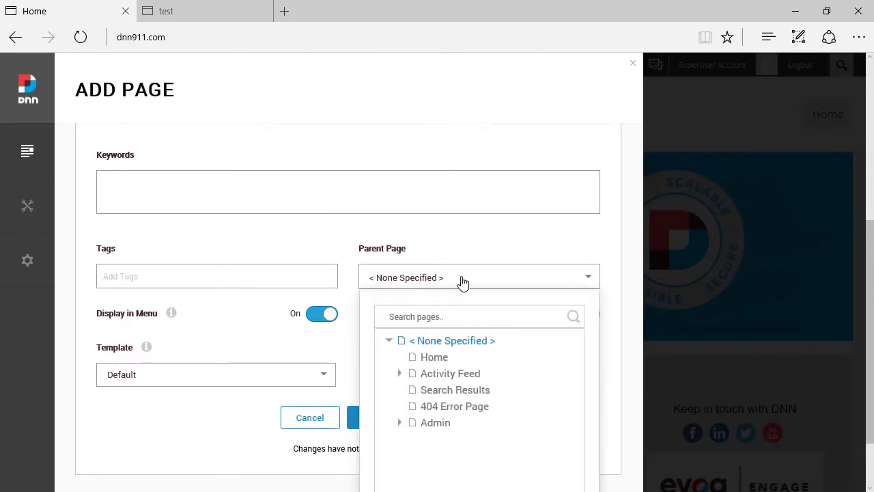
{"action": "scroll", "coordinate": [449, 230], "scroll_direction": "up", "scroll_amount": 1}
{"action": "scroll", "coordinate": [251, 283], "scroll_direction": "up", "scroll_amount": 3}
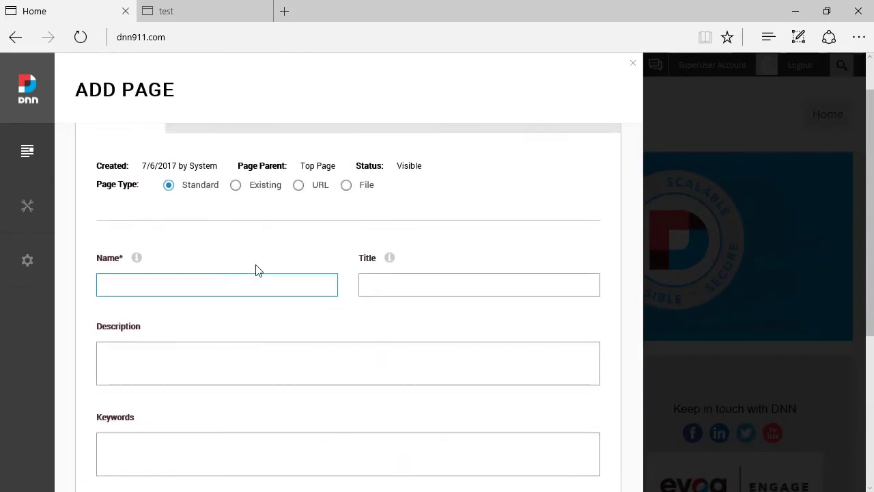
{"action": "type", "text": "test"}
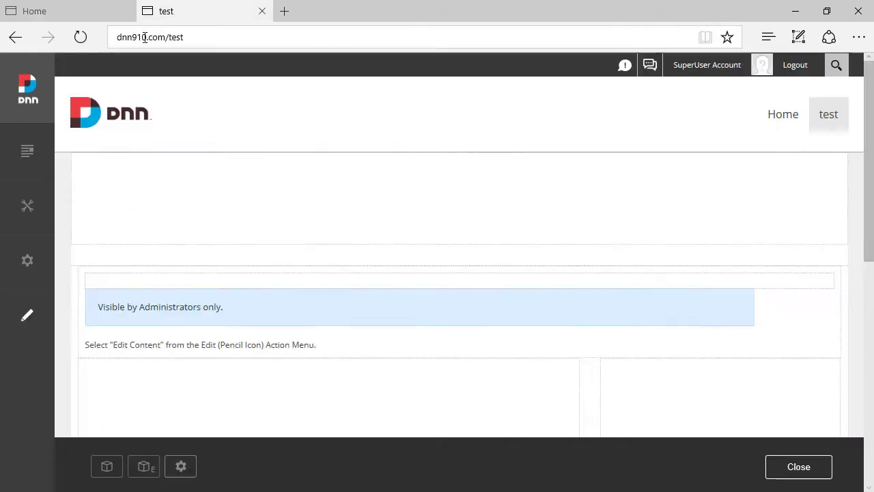
Set Home as the parent page and save the new test page.
{"action": "left_click", "coordinate": [111, 12]}
{"action": "scroll", "coordinate": [491, 273], "scroll_direction": "down", "scroll_amount": 5}
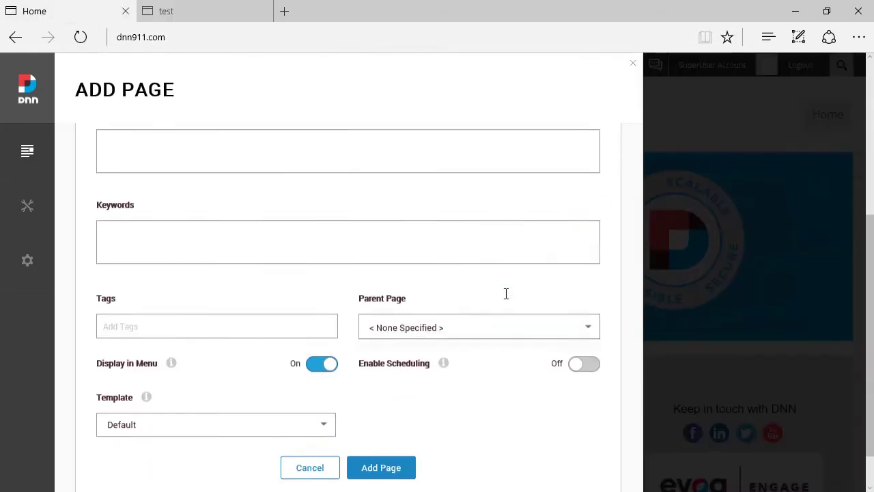
{"action": "left_click", "coordinate": [453, 334]}
{"action": "left_click", "coordinate": [428, 408]}
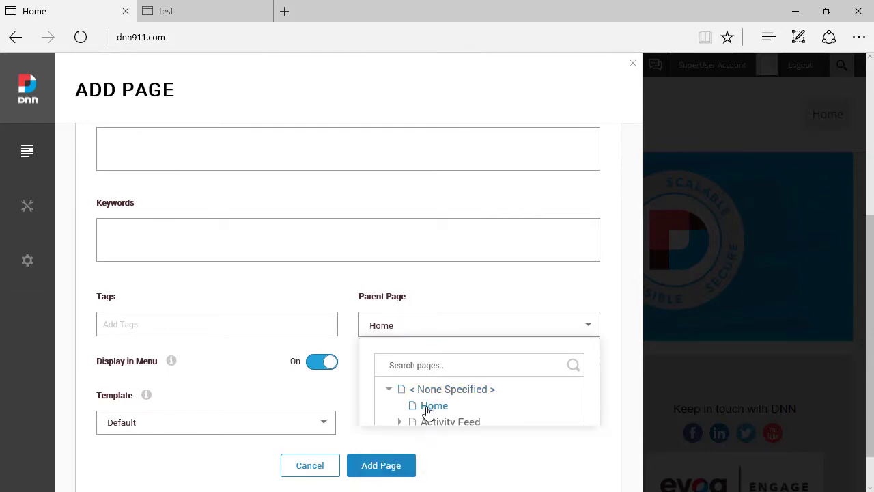
{"action": "left_click", "coordinate": [388, 467]}
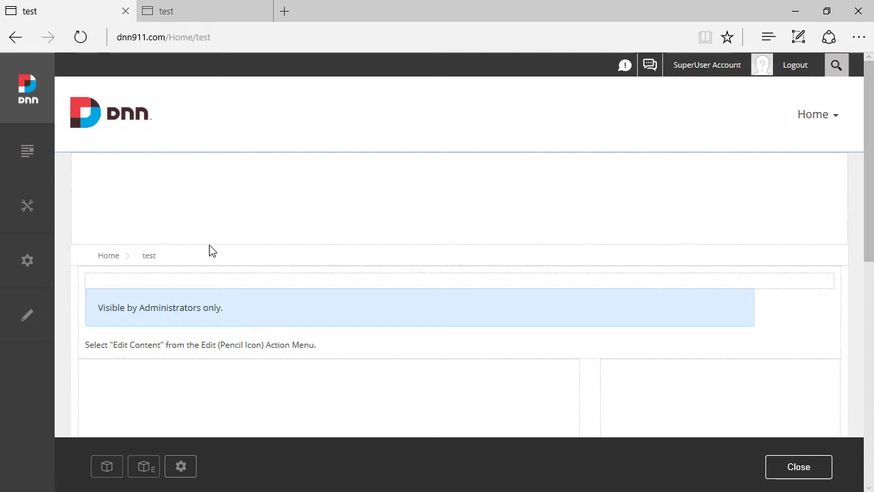
Expand Home in the Pages list to confirm the test child page.
{"action": "mouse_move", "coordinate": [28, 150]}
{"action": "left_click", "coordinate": [84, 189]}
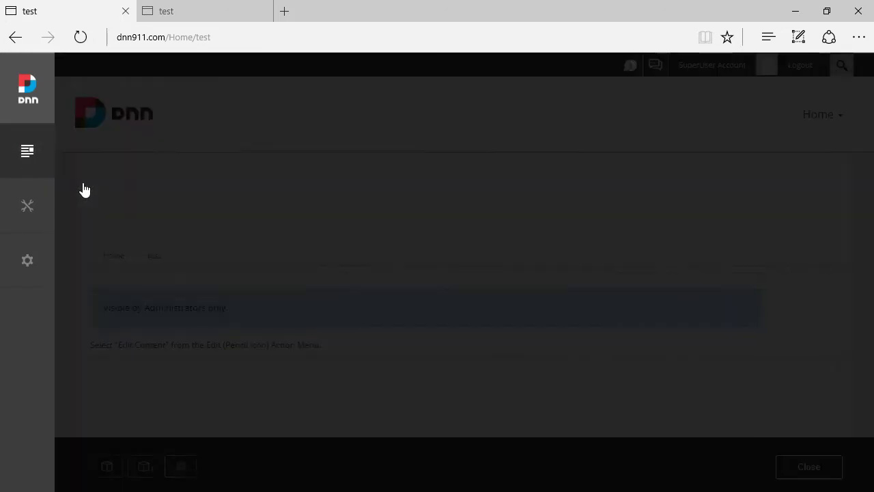
{"action": "left_click", "coordinate": [118, 200]}
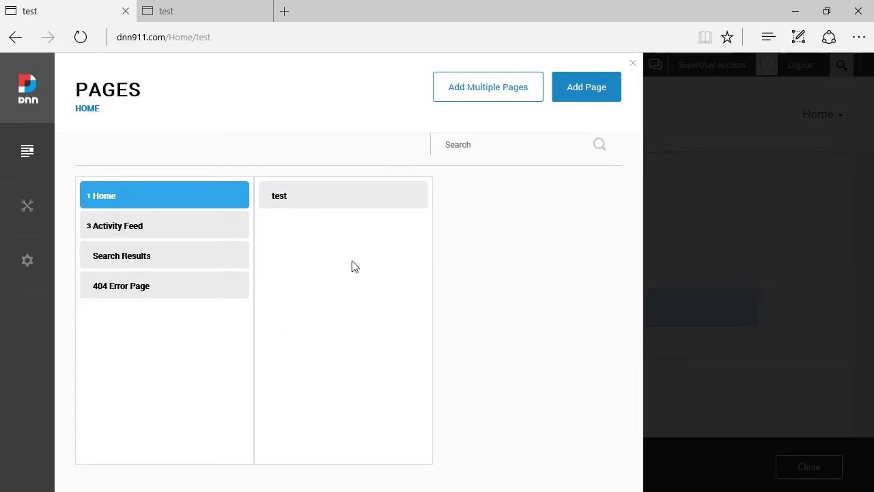
{"action": "key", "text": "Escape"}
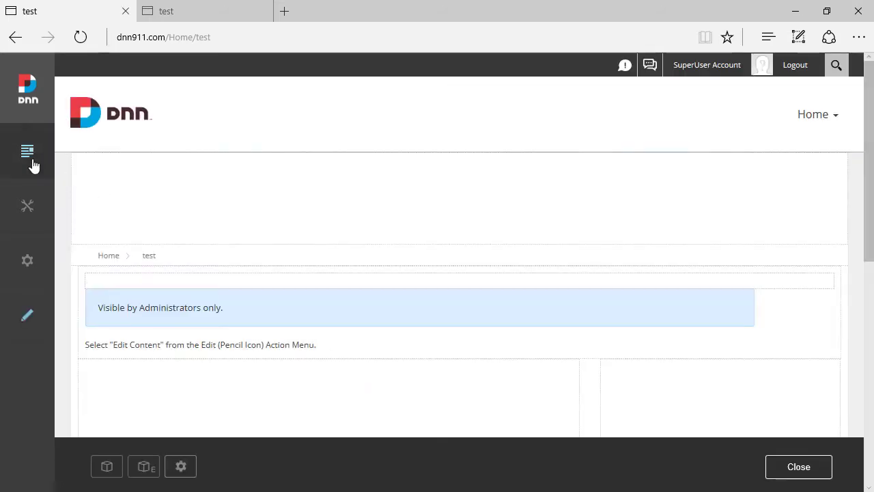
Open the Details of dnn911's test page under Home to see its Parent Page.
{"action": "mouse_move", "coordinate": [27, 151]}
{"action": "left_click", "coordinate": [90, 192]}
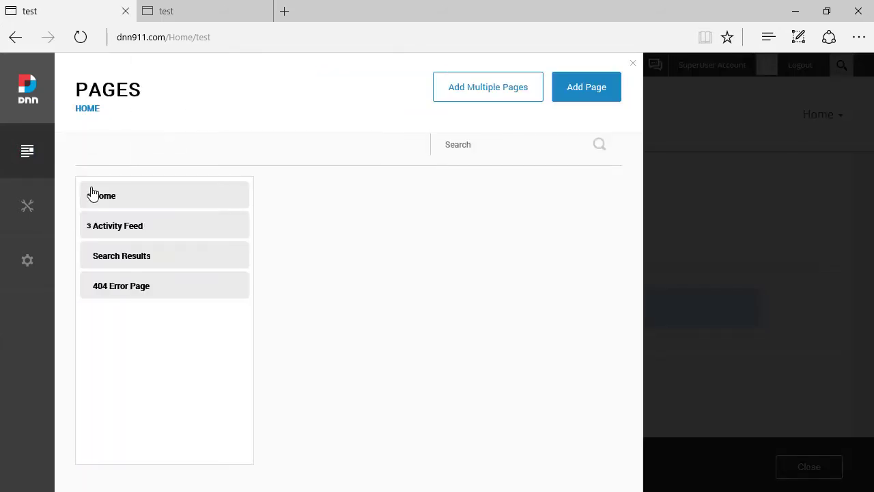
{"action": "left_click", "coordinate": [115, 200]}
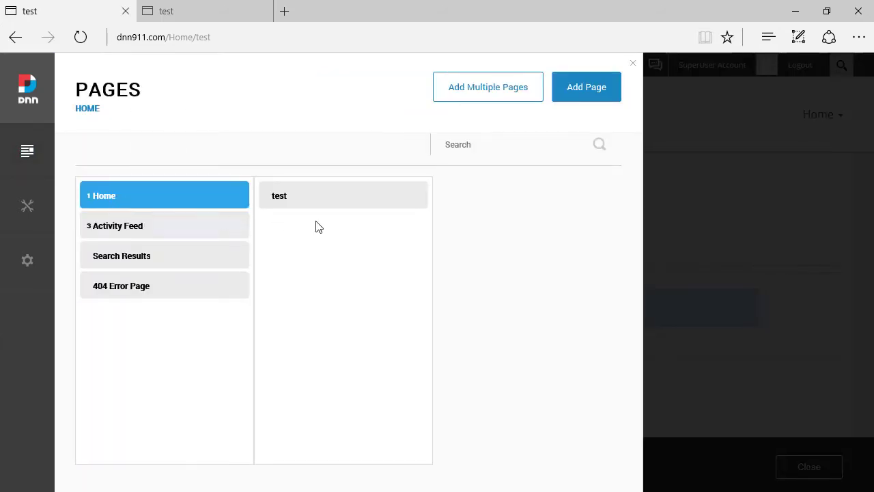
{"action": "mouse_move", "coordinate": [342, 195]}
{"action": "left_click", "coordinate": [388, 199]}
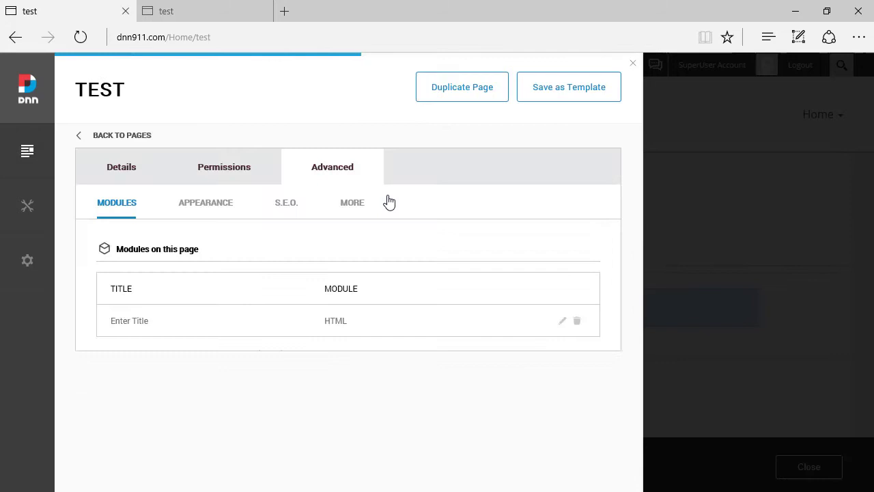
{"action": "left_click", "coordinate": [111, 170]}
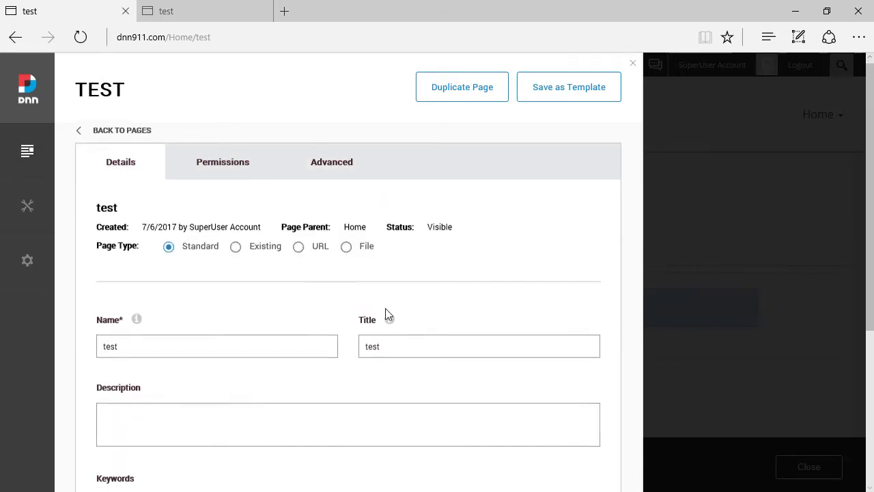
{"action": "scroll", "coordinate": [386, 310], "scroll_direction": "down", "scroll_amount": 3}
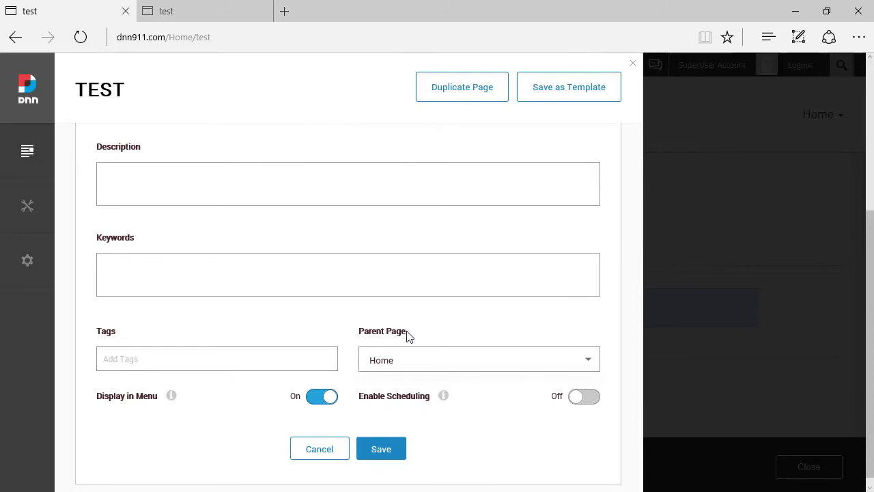
Compare with dnn910's top-level test page settings, then return to dnn911's details.
{"action": "left_click", "coordinate": [201, 19]}
{"action": "mouse_move", "coordinate": [28, 151]}
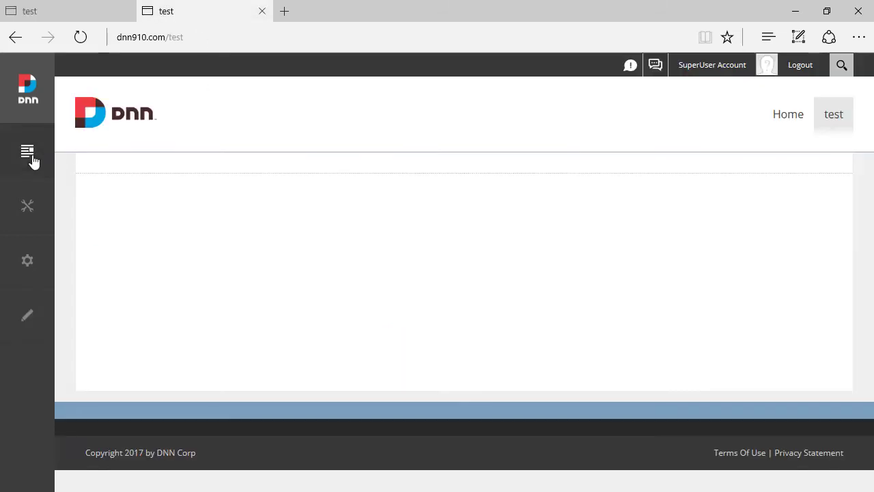
{"action": "left_click", "coordinate": [89, 186]}
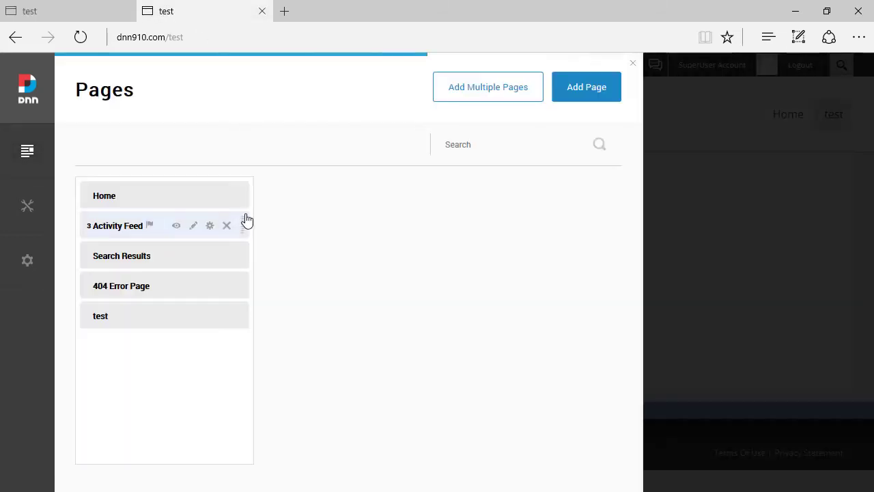
{"action": "left_click", "coordinate": [232, 303]}
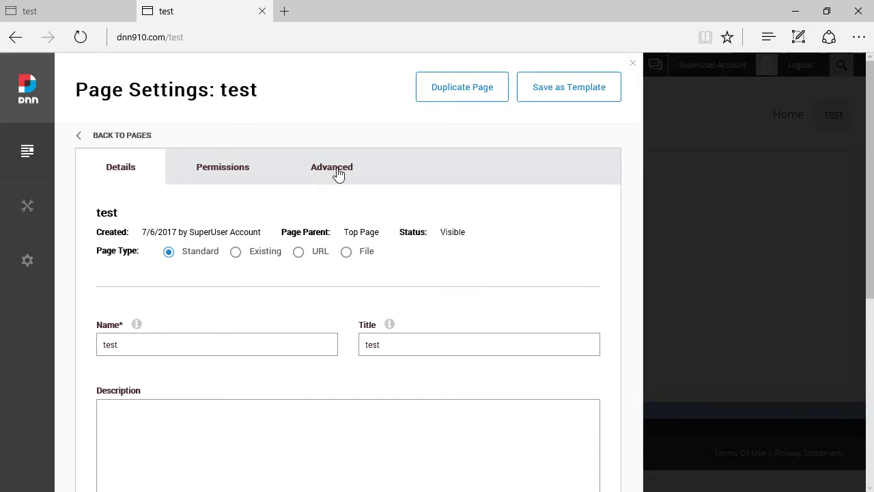
{"action": "scroll", "coordinate": [541, 390], "scroll_direction": "down", "scroll_amount": 3}
{"action": "scroll", "coordinate": [541, 390], "scroll_direction": "down", "scroll_amount": 1}
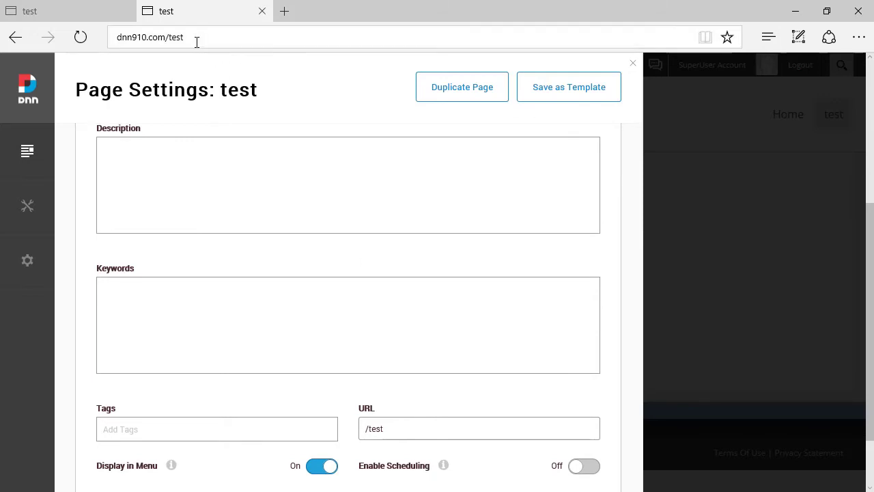
{"action": "left_click", "coordinate": [81, 11]}
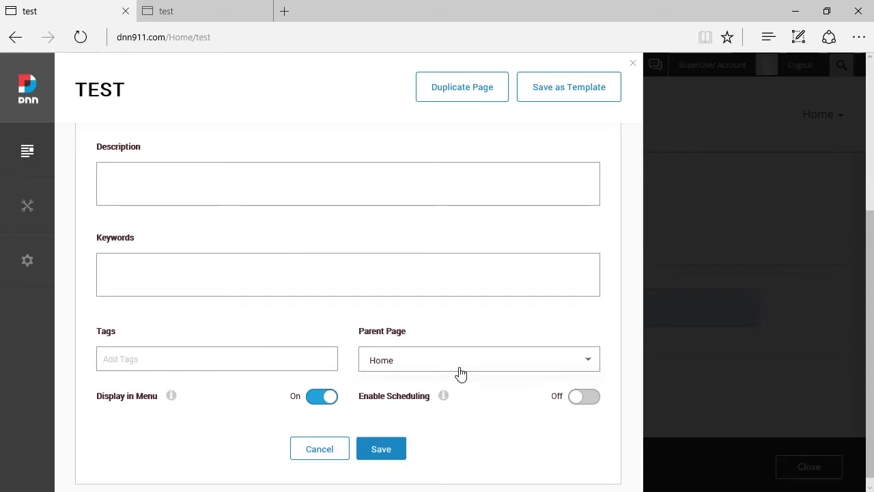
{"action": "scroll", "coordinate": [460, 372], "scroll_direction": "up", "scroll_amount": 3}
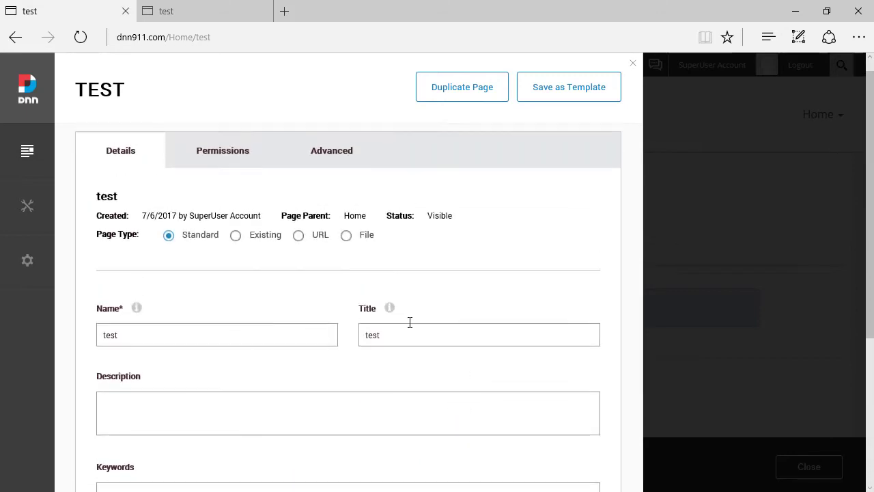
Check the /Home/test URL under Advanced > S.E.O., revisit Details, and close Pages.
{"action": "left_click", "coordinate": [321, 151]}
{"action": "left_click", "coordinate": [287, 205]}
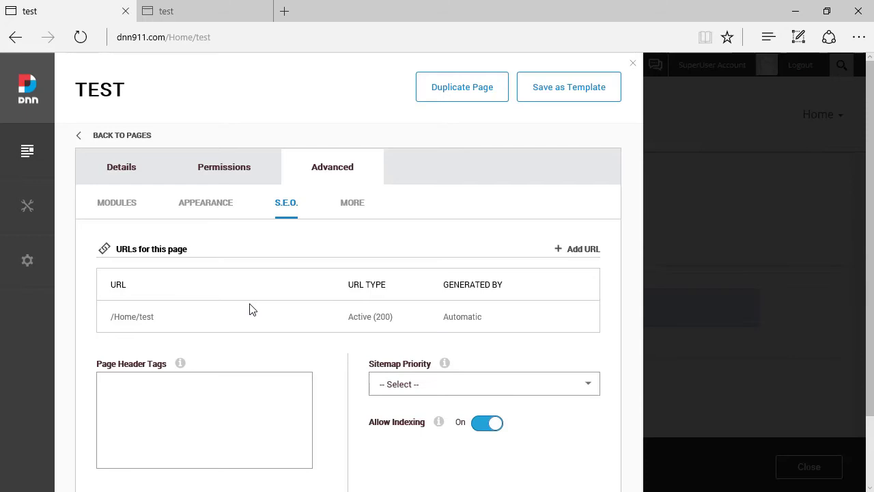
{"action": "left_click", "coordinate": [130, 172]}
{"action": "scroll", "coordinate": [478, 392], "scroll_direction": "down", "scroll_amount": 2}
{"action": "scroll", "coordinate": [478, 391], "scroll_direction": "down", "scroll_amount": 1}
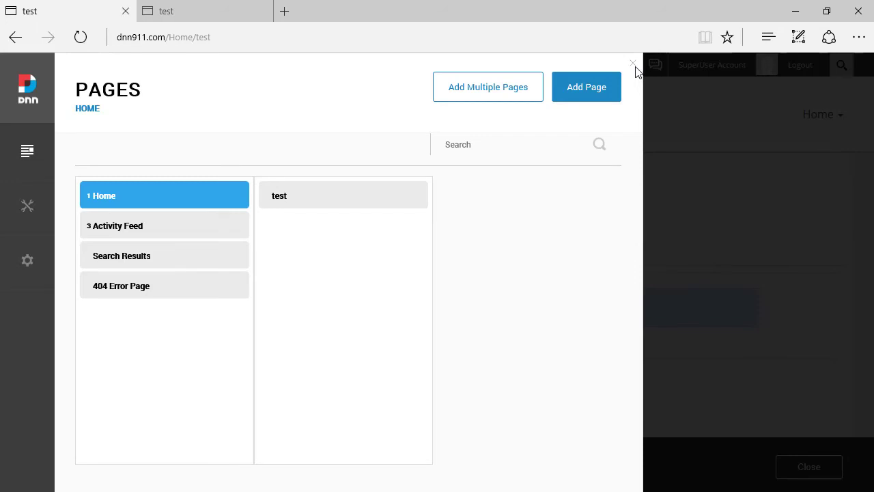
{"action": "left_click", "coordinate": [632, 63]}
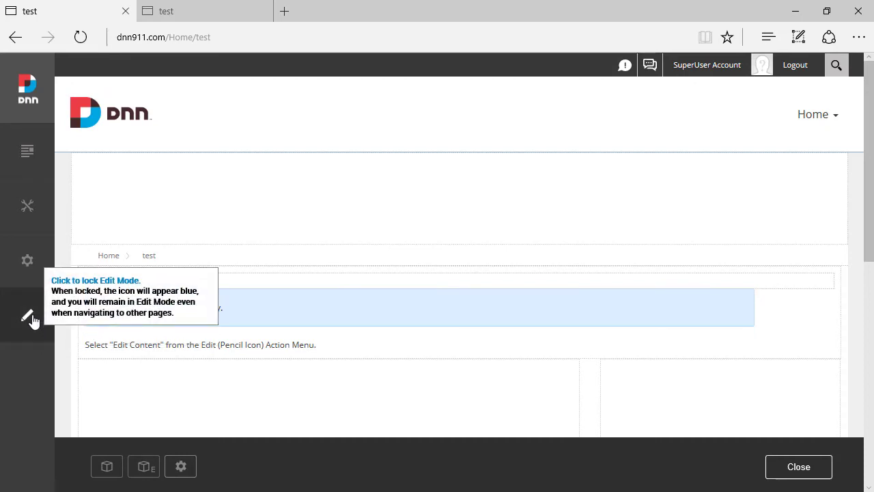
On dnn910, visit Home, turn on edit mode, and open the top-level test page.
{"action": "left_click", "coordinate": [165, 10]}
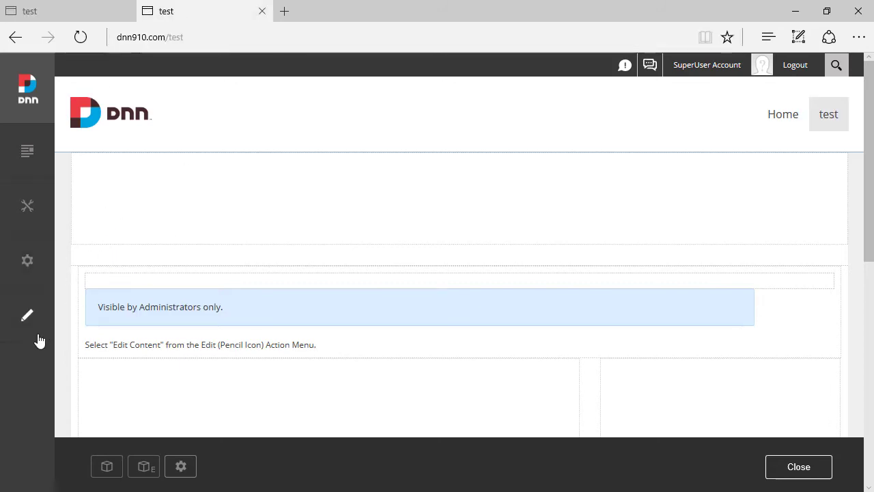
{"action": "left_click", "coordinate": [800, 126]}
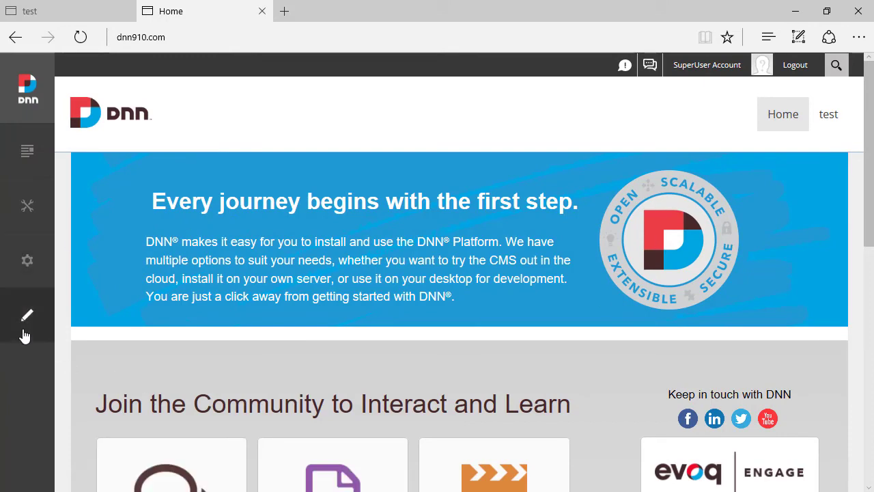
{"action": "left_click", "coordinate": [27, 318]}
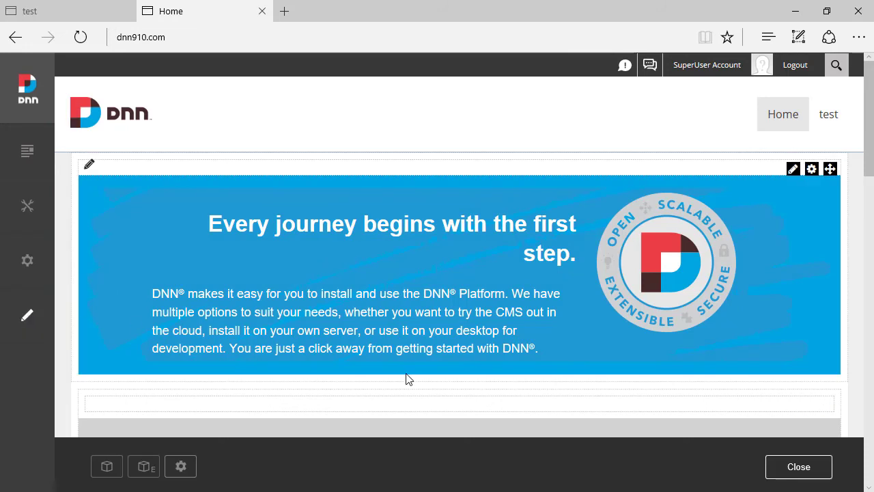
{"action": "left_click", "coordinate": [827, 121]}
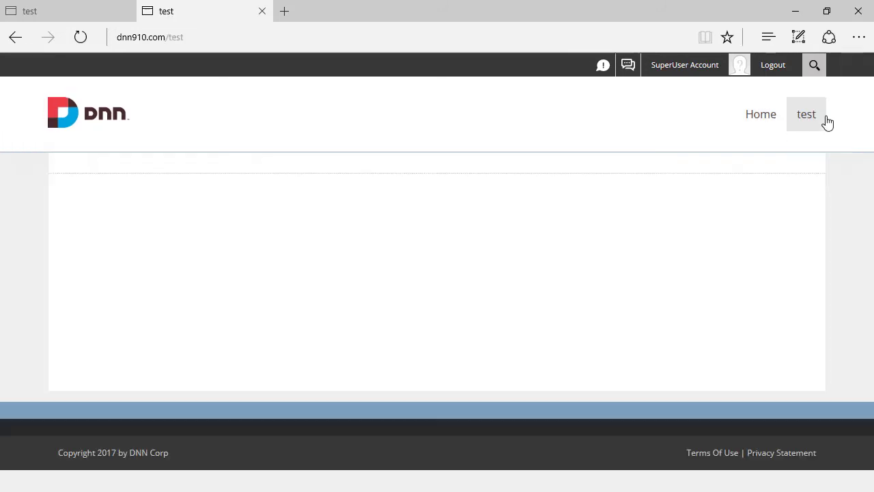
On dnn911, lock edit mode on and go to Home.
{"action": "left_click", "coordinate": [98, 14]}
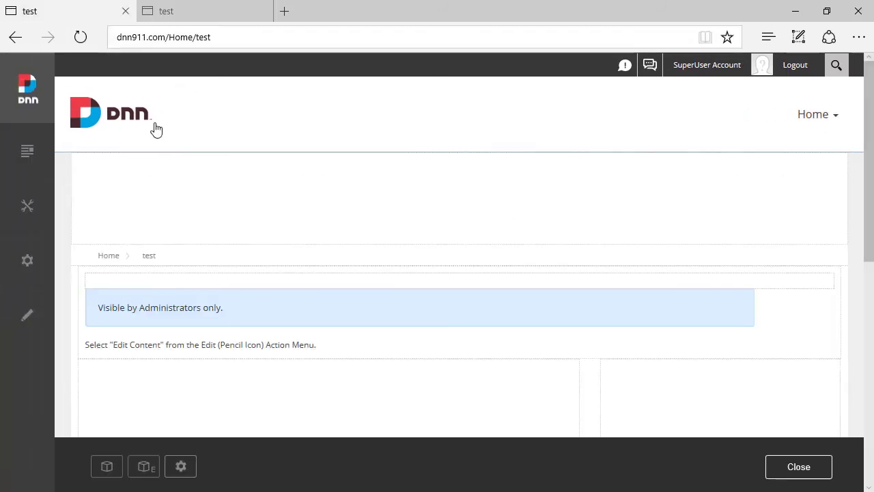
{"action": "left_click", "coordinate": [28, 318]}
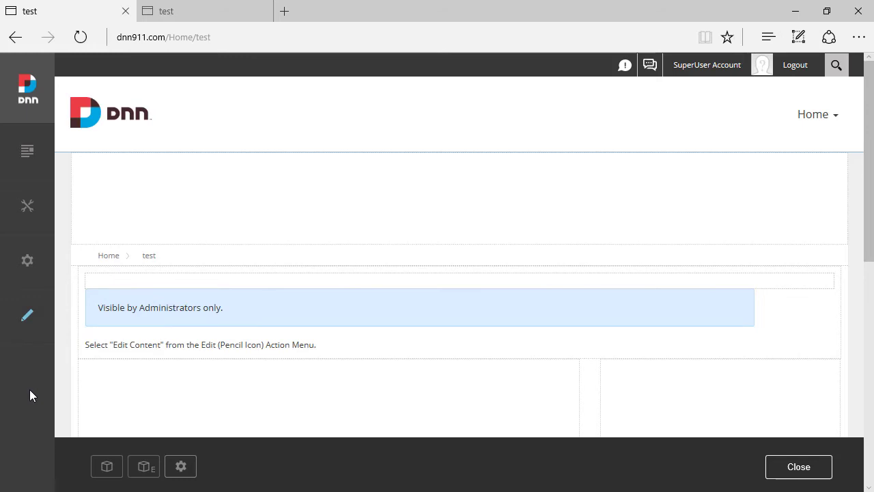
{"action": "left_click", "coordinate": [814, 115]}
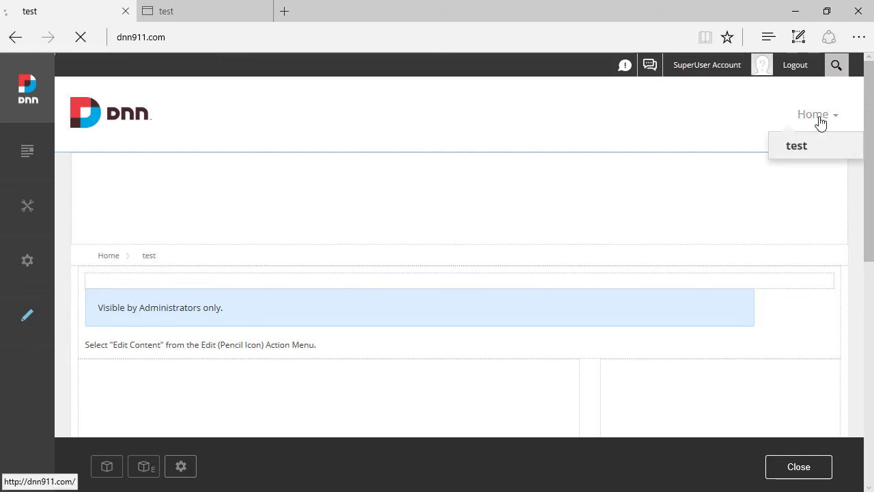